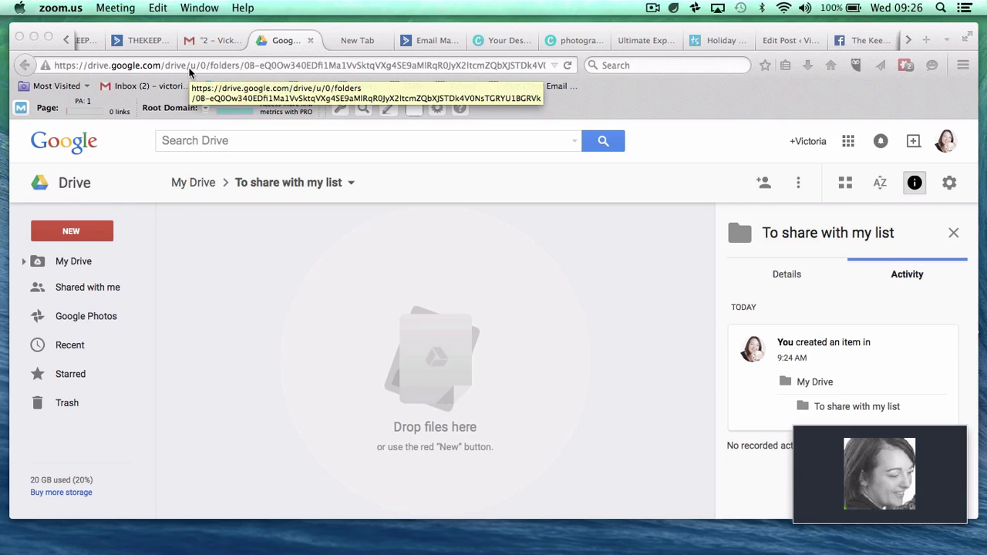
# - Browse the Google apps grid, then return to My Drive to see all its folders and files
pyautogui.click(849, 143)
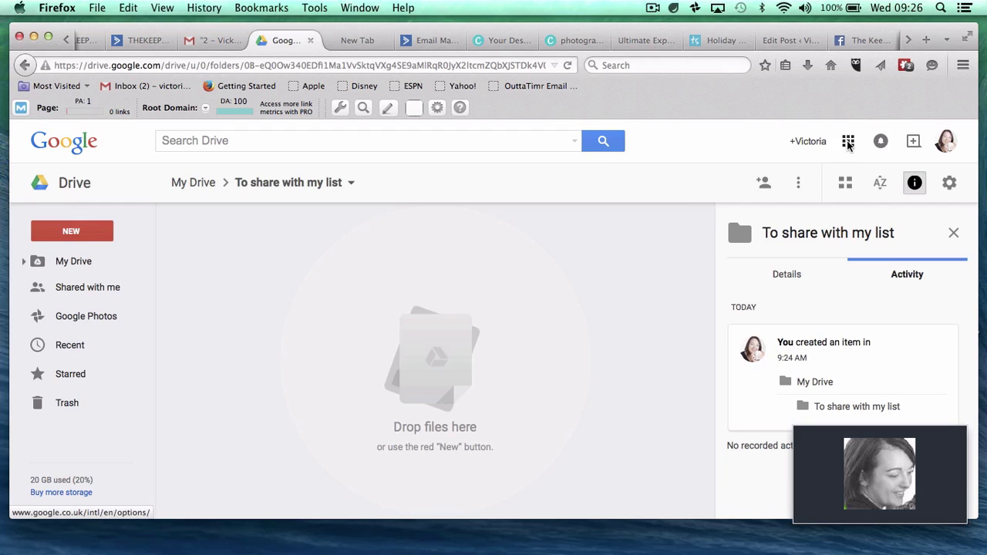
pyautogui.click(849, 145)
pyautogui.scroll(-4, 838, 293)
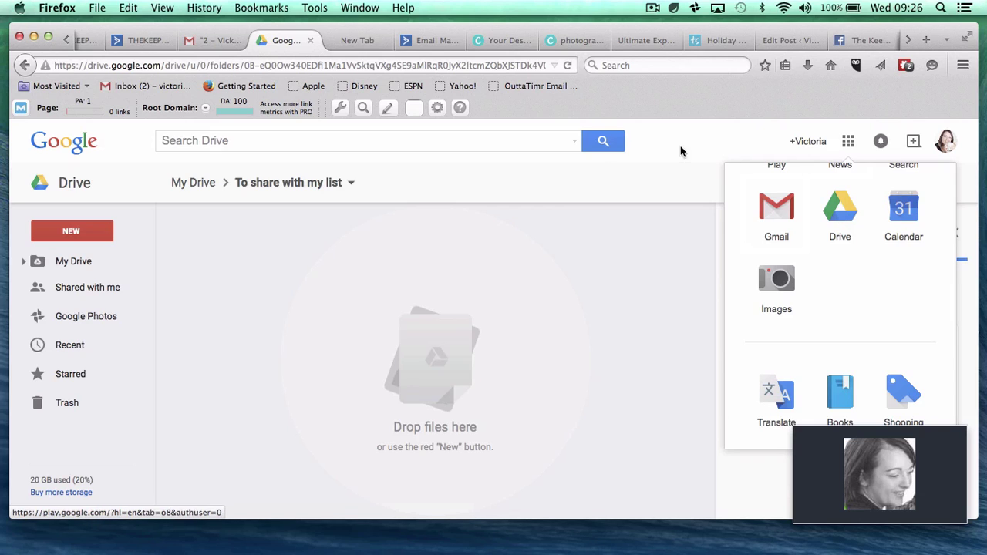
pyautogui.click(193, 185)
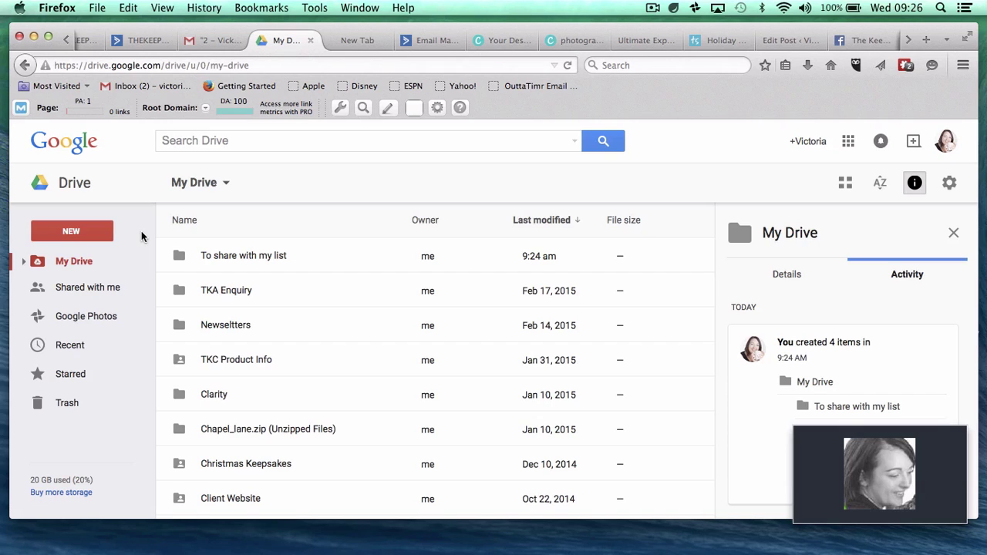
# - Start and cancel a file upload, then expand My Drive's subfolders in the sidebar
pyautogui.click(93, 232)
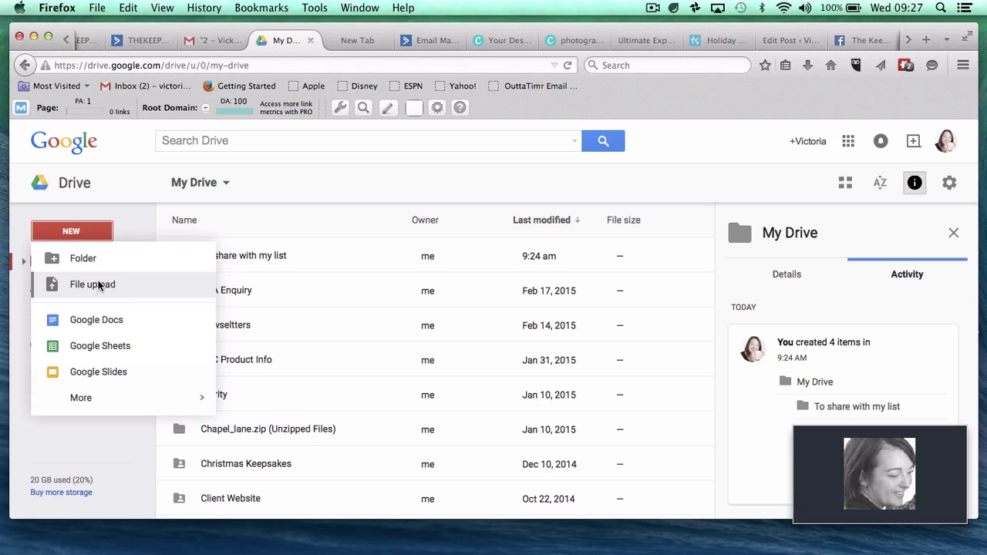
pyautogui.click(96, 285)
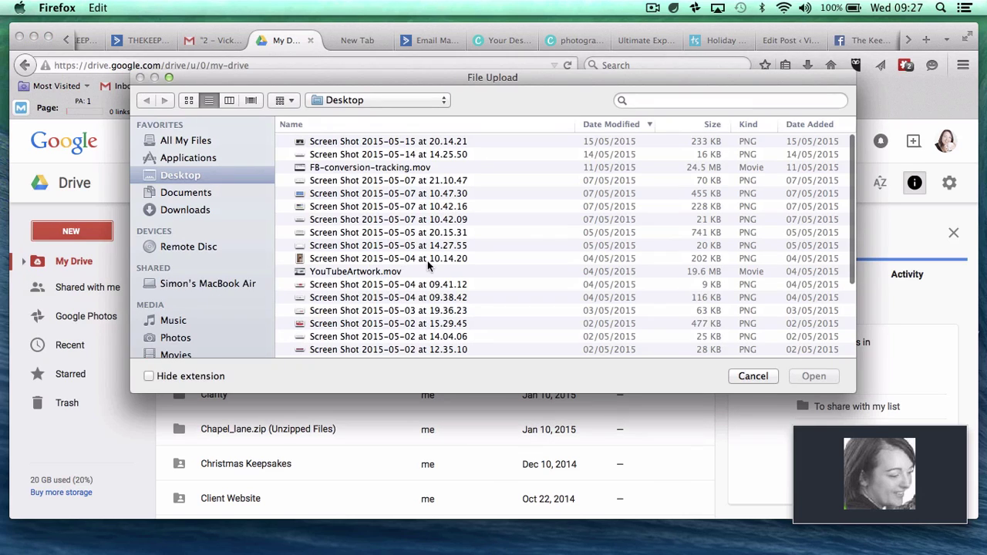
pyautogui.click(752, 376)
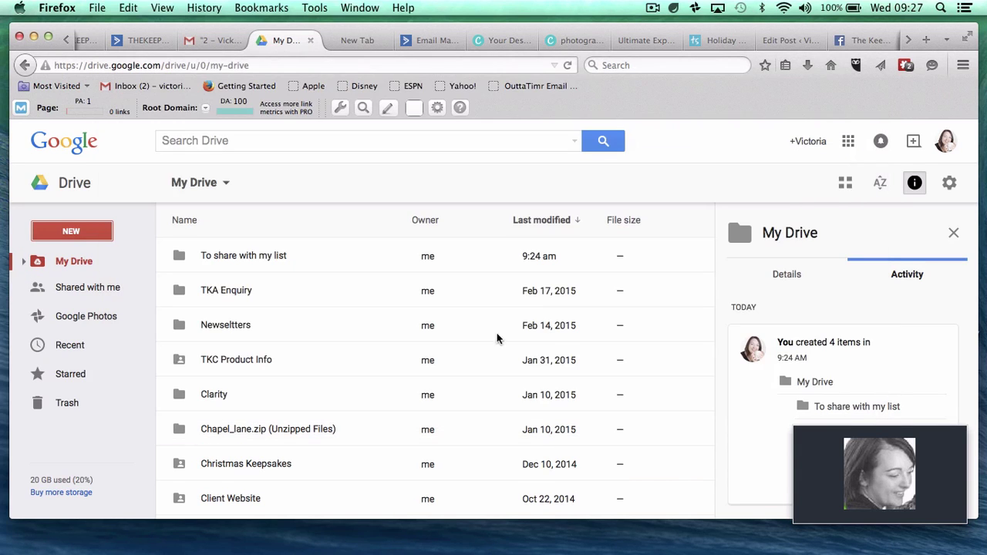
pyautogui.click(24, 261)
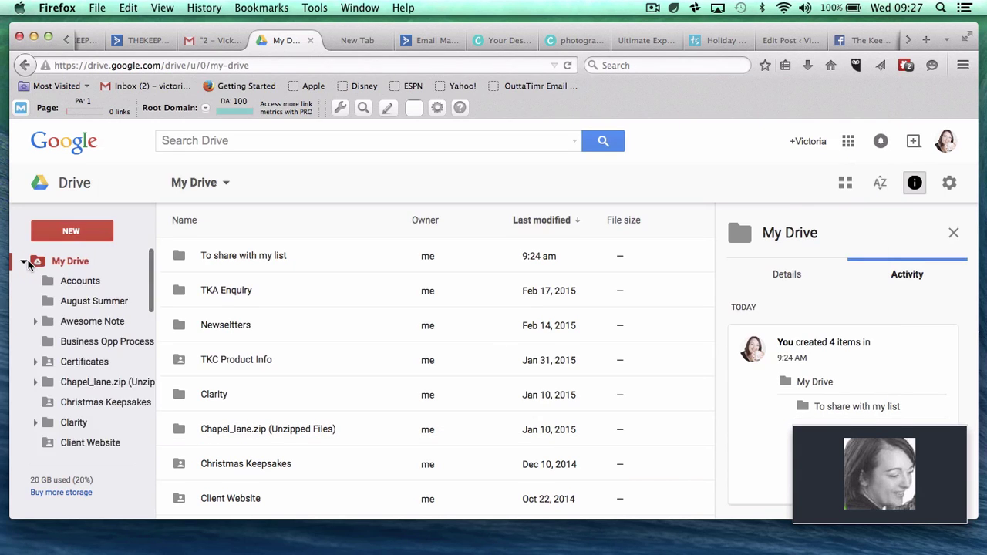
# - Create a new folder named 'Folder to share' in My Drive
pyautogui.click(76, 233)
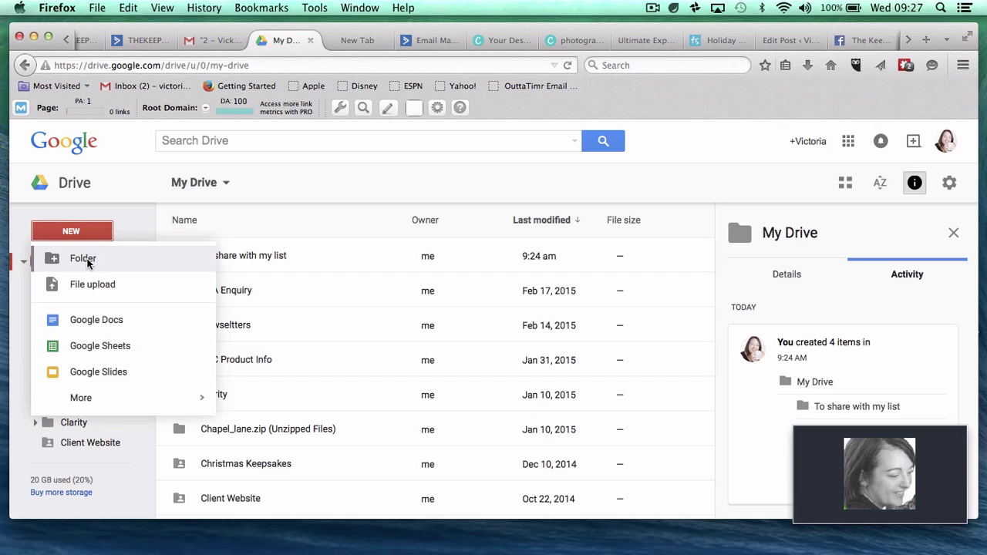
pyautogui.click(87, 262)
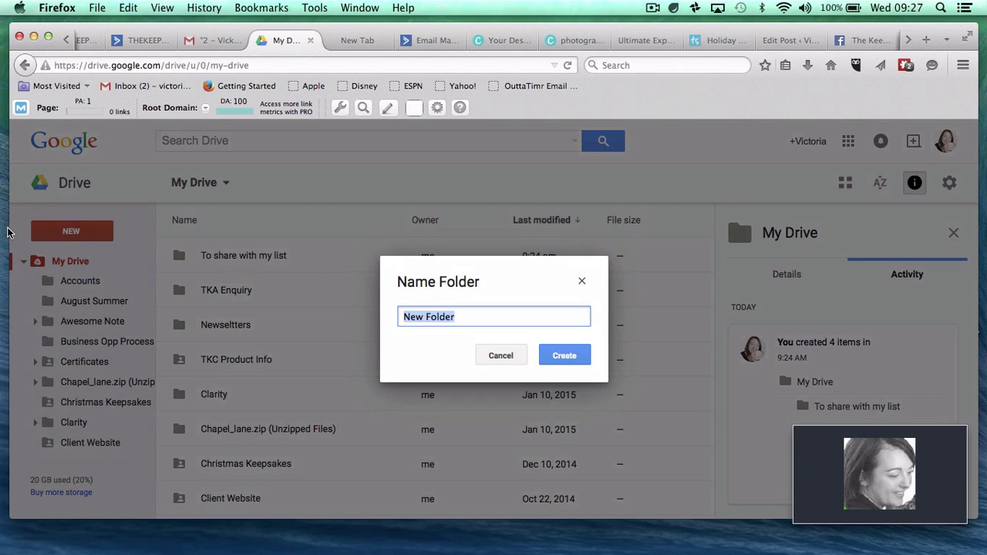
pyautogui.click(499, 358)
pyautogui.click(72, 231)
pyautogui.click(51, 257)
pyautogui.write('Folder to share')
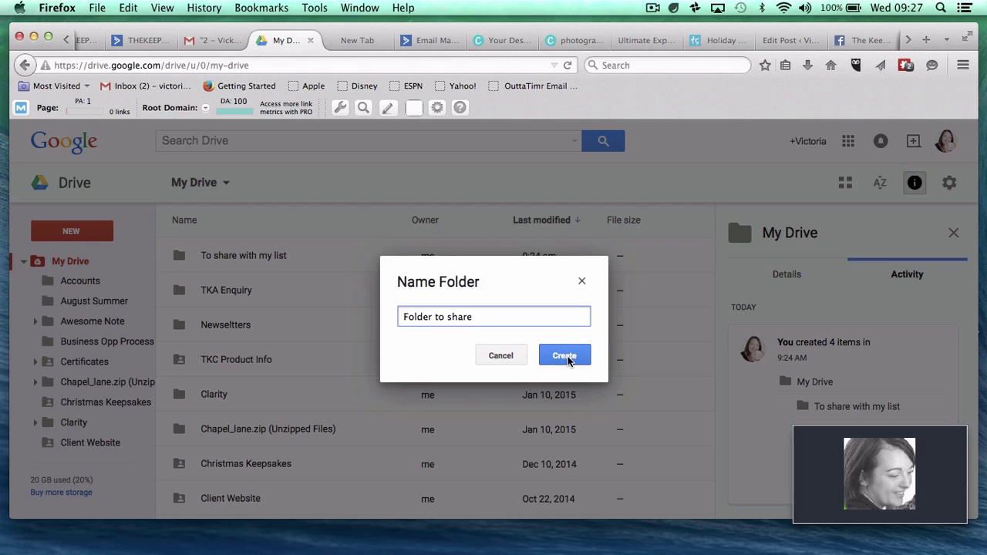
pyautogui.click(565, 357)
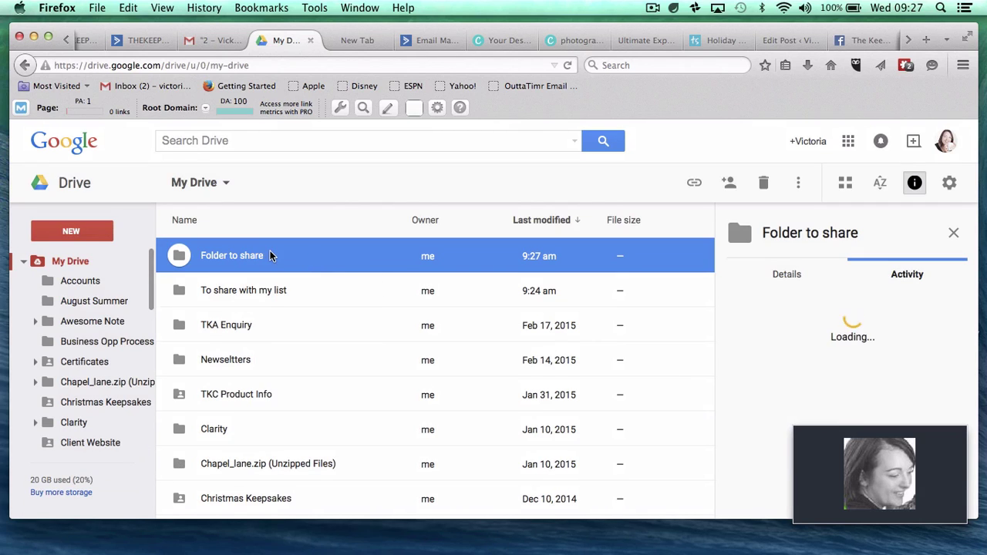
# - Open 'Folder to share' and upload Screen Shot 2015-05-15 at 20.14.21.png from the Desktop
pyautogui.doubleClick(253, 255)
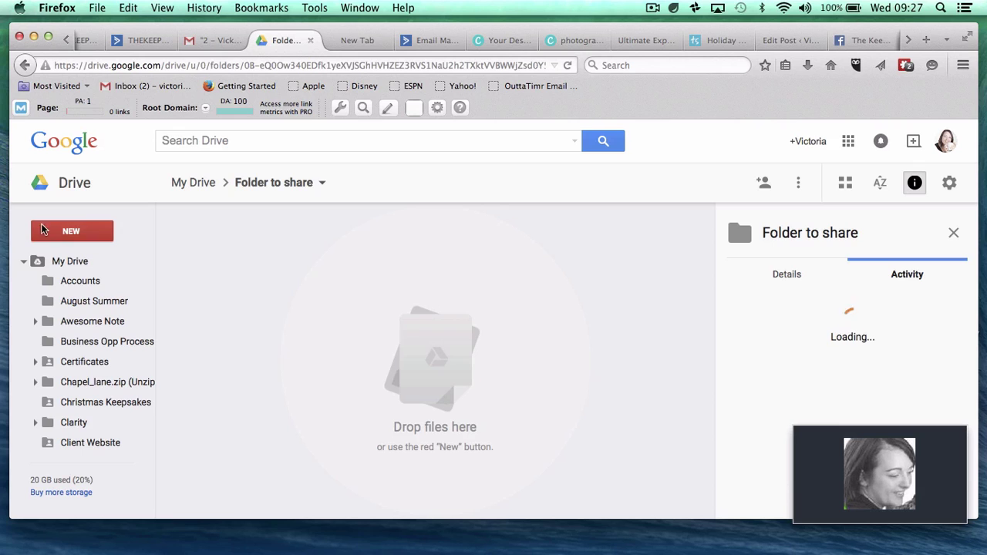
pyautogui.click(69, 231)
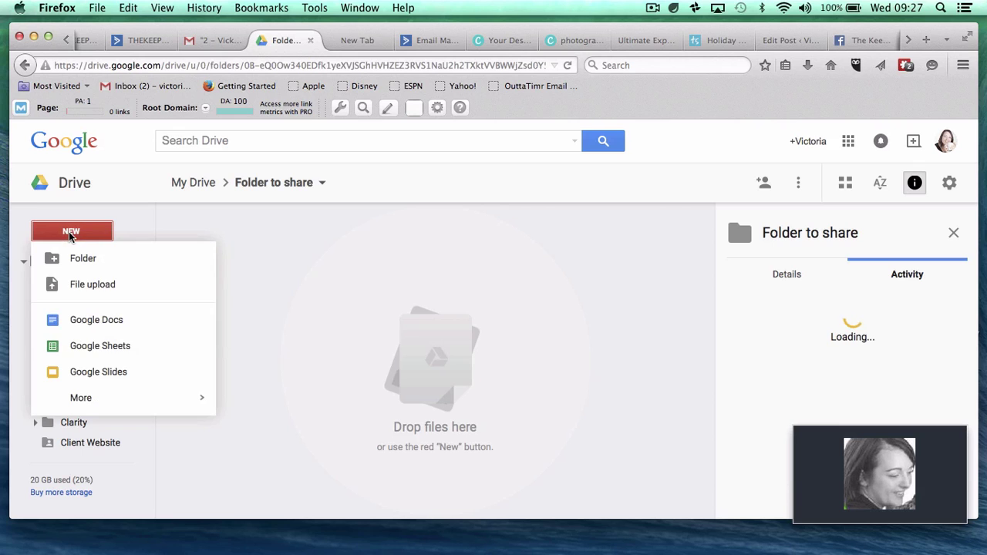
pyautogui.click(92, 289)
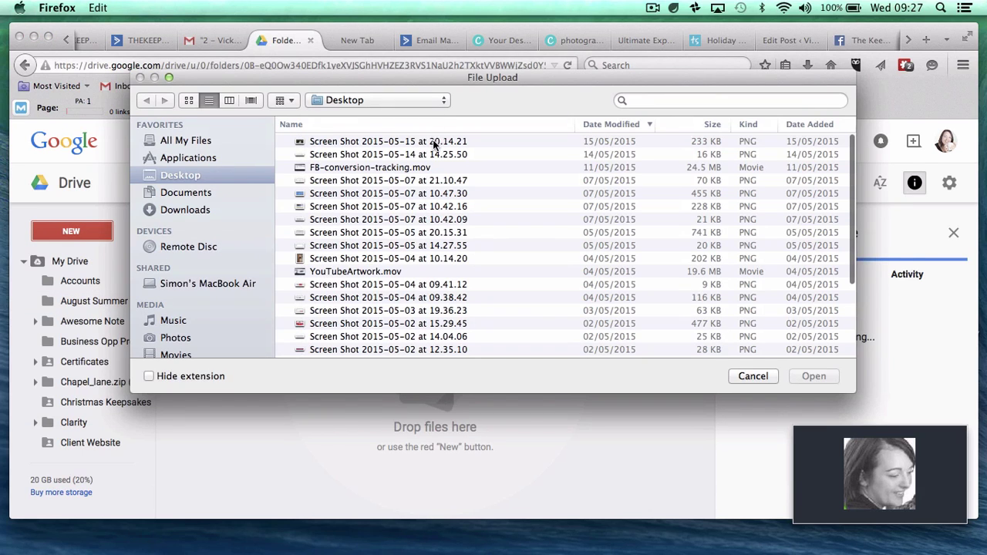
pyautogui.doubleClick(434, 140)
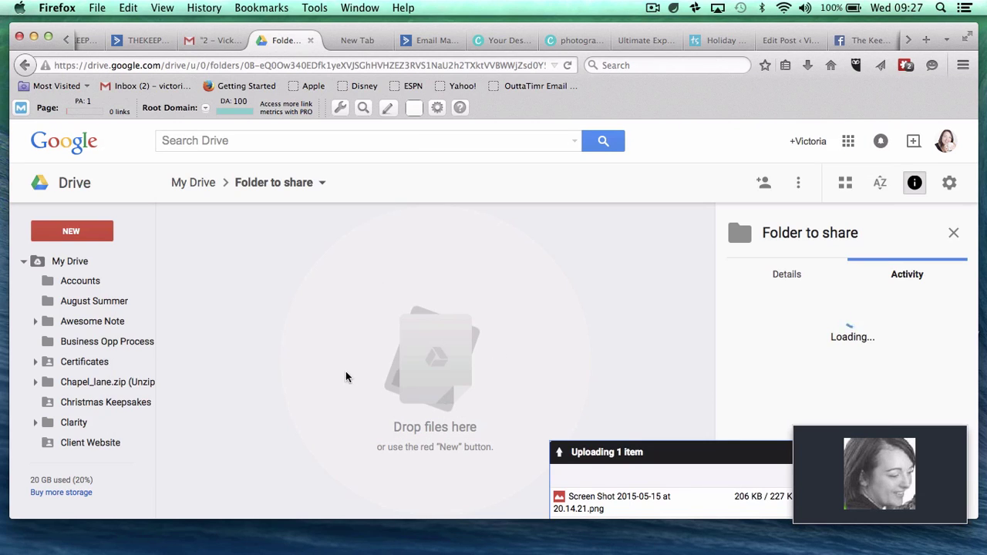
pyautogui.click(71, 230)
# - Create a Google Docs document named 'my free document' and type 'eeetert' into it
pyautogui.click(87, 324)
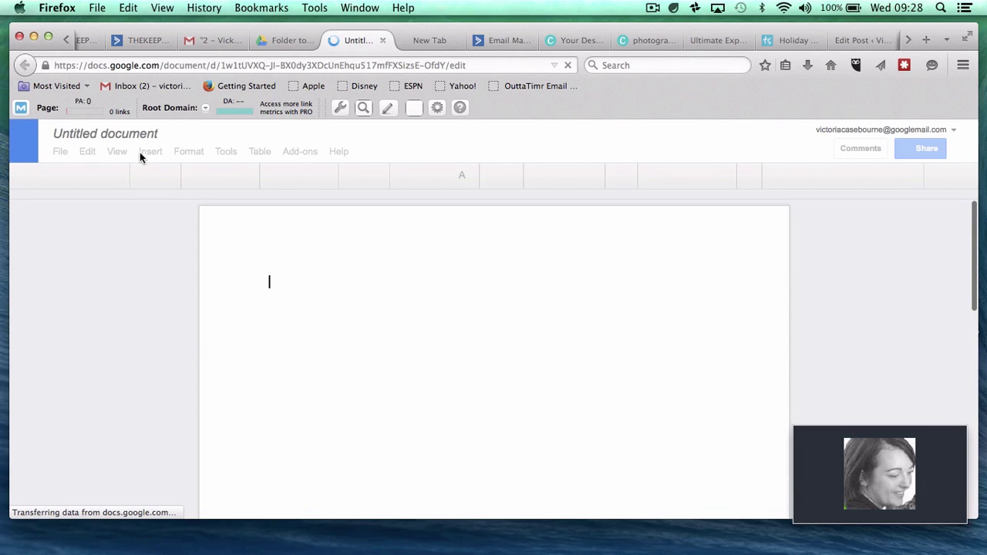
pyautogui.click(125, 136)
pyautogui.write('my free docu')
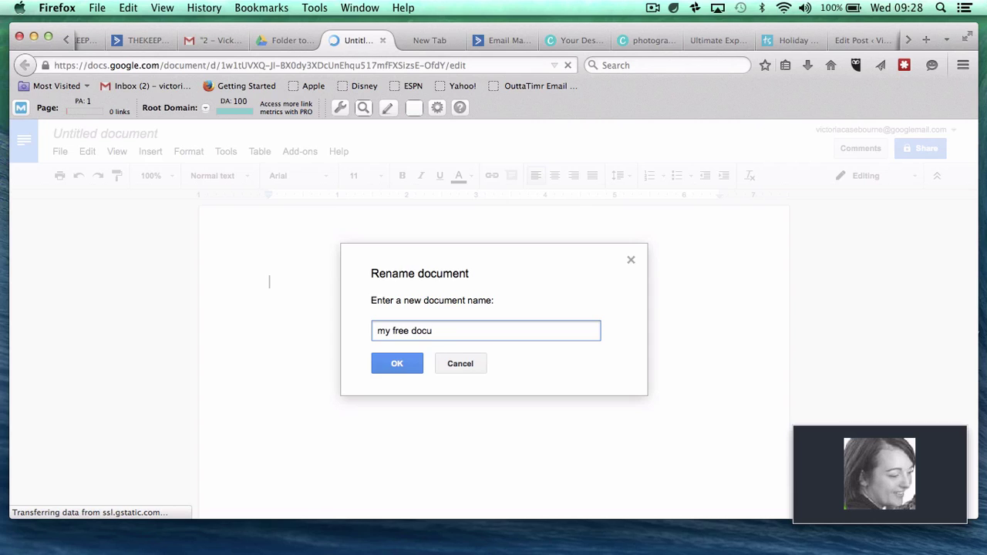
pyautogui.write('ment')
pyautogui.press('BackSpace')
pyautogui.press('BackSpace')
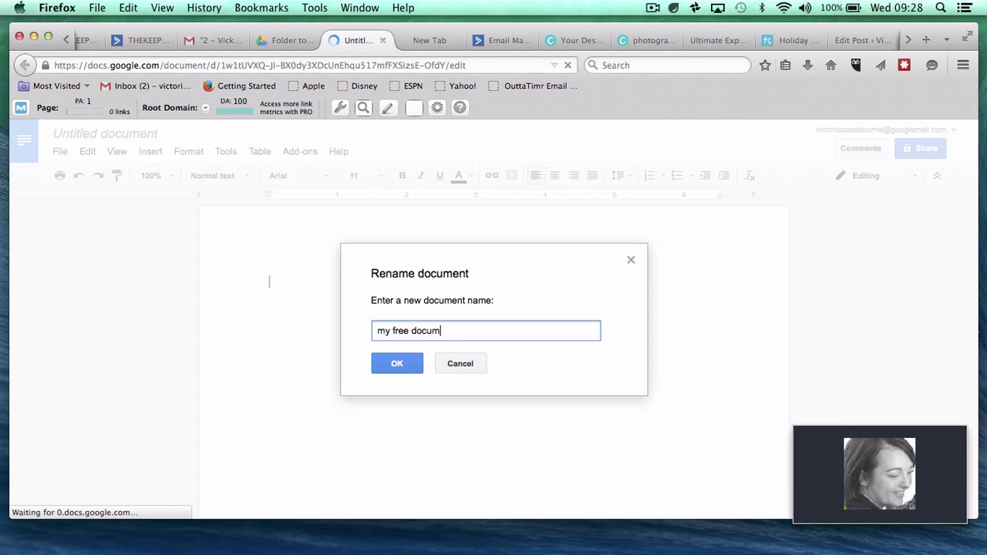
pyautogui.write('nt')
pyautogui.click(399, 367)
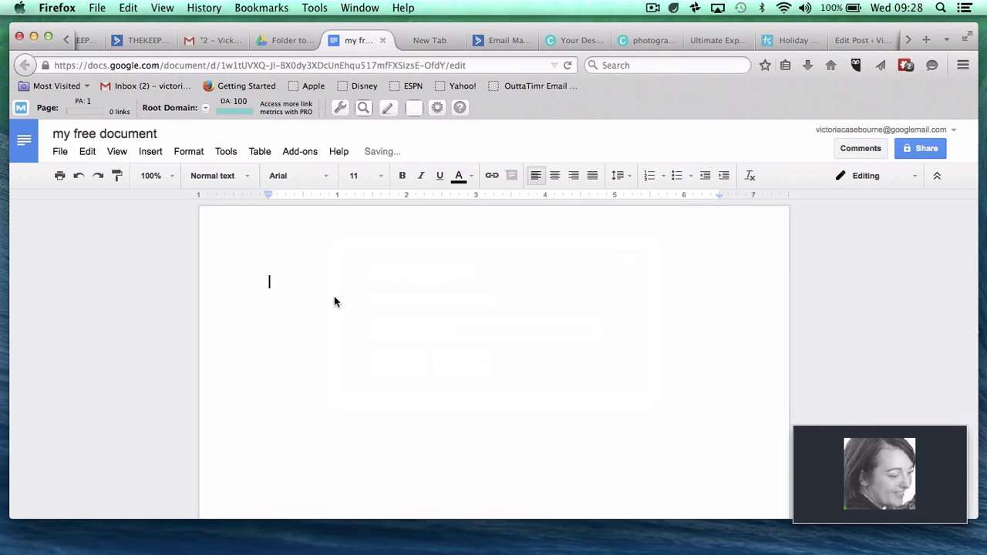
pyautogui.write('eeetert')
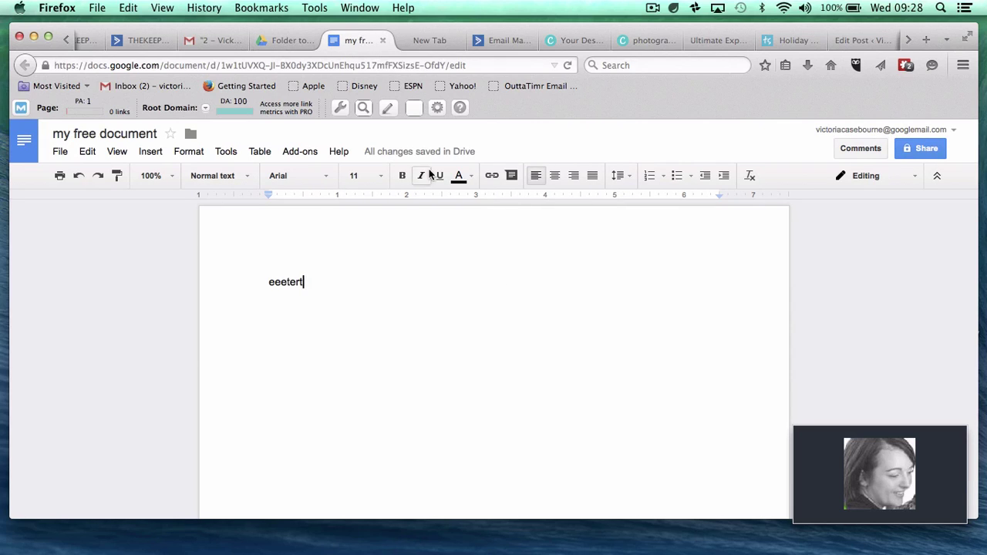
# - Back in 'Folder to share', turn on anyone-with-link viewing and copy its shareable link
pyautogui.click(384, 41)
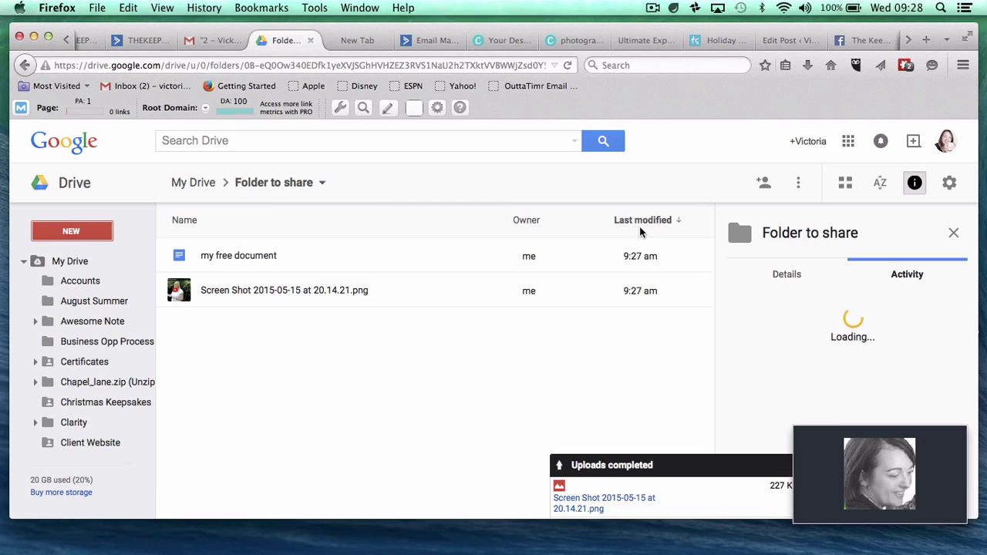
pyautogui.click(762, 186)
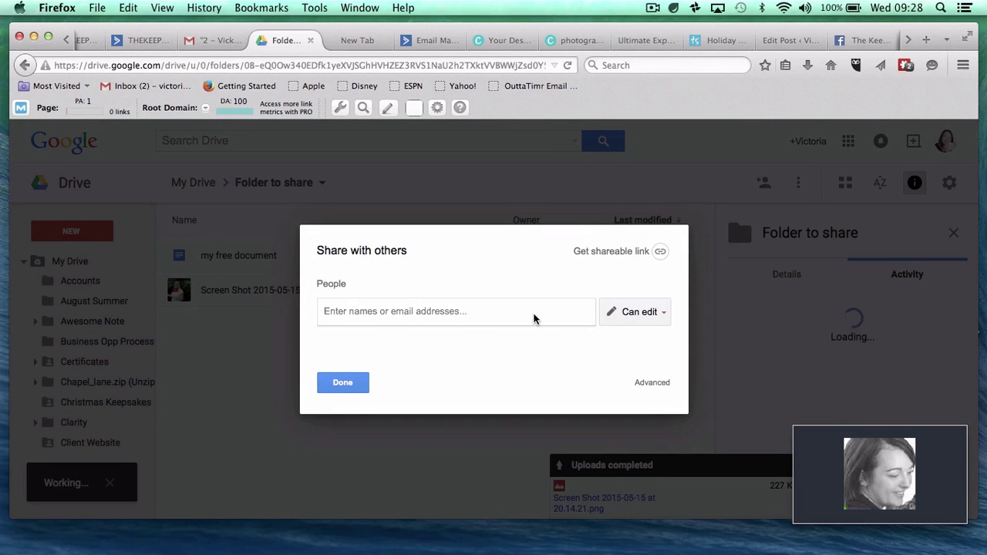
pyautogui.click(660, 251)
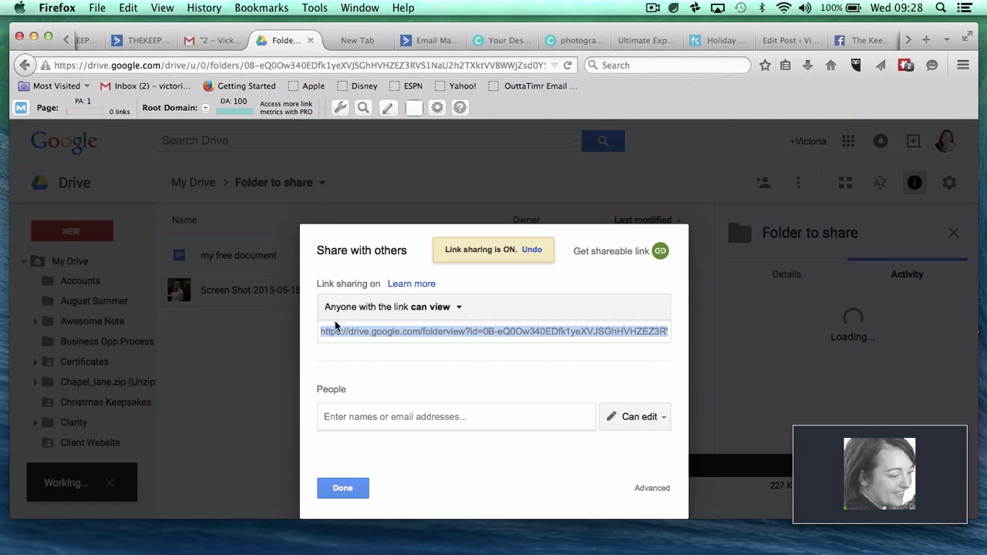
pyautogui.rightClick(424, 330)
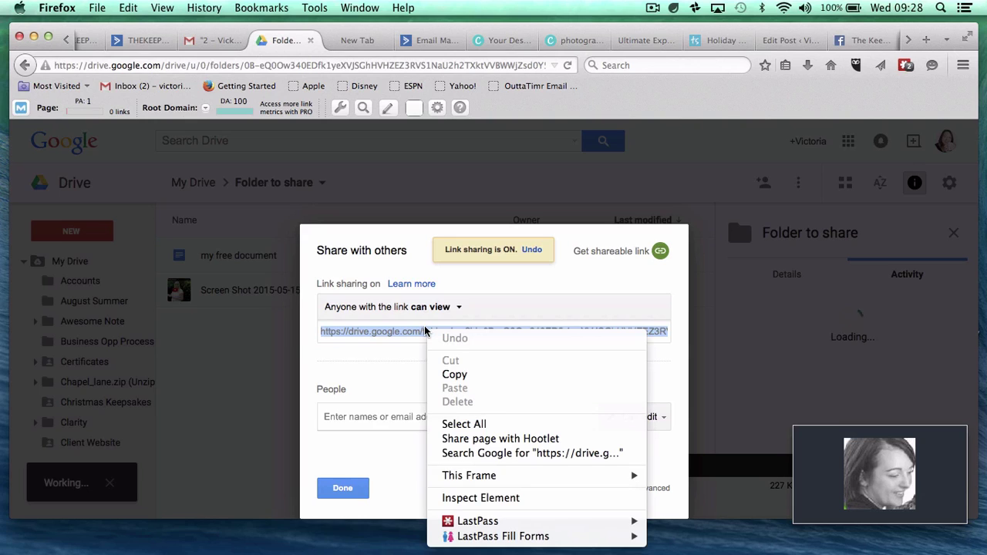
pyautogui.click(431, 374)
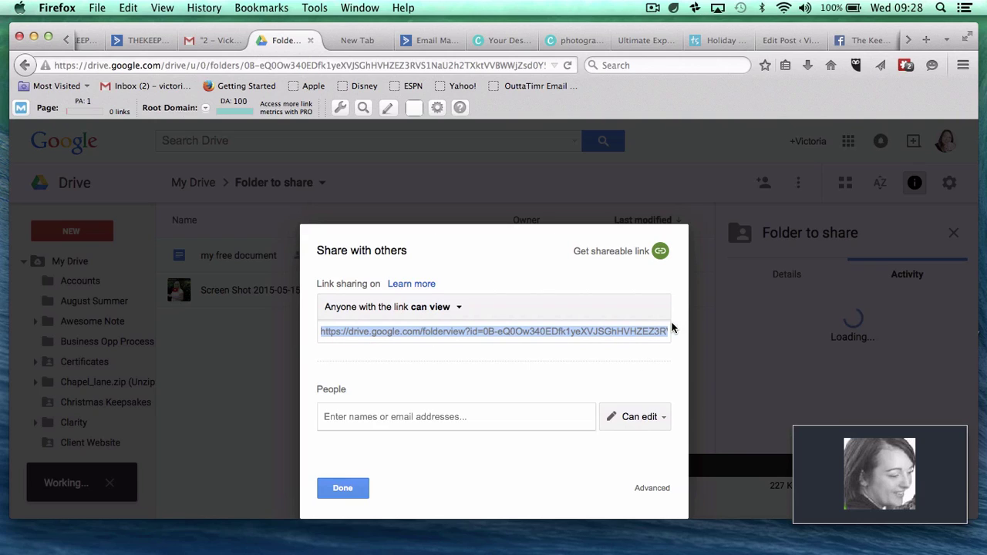
# - Close the sharing settings and load the copied folder link in a new browser tab
pyautogui.click(344, 489)
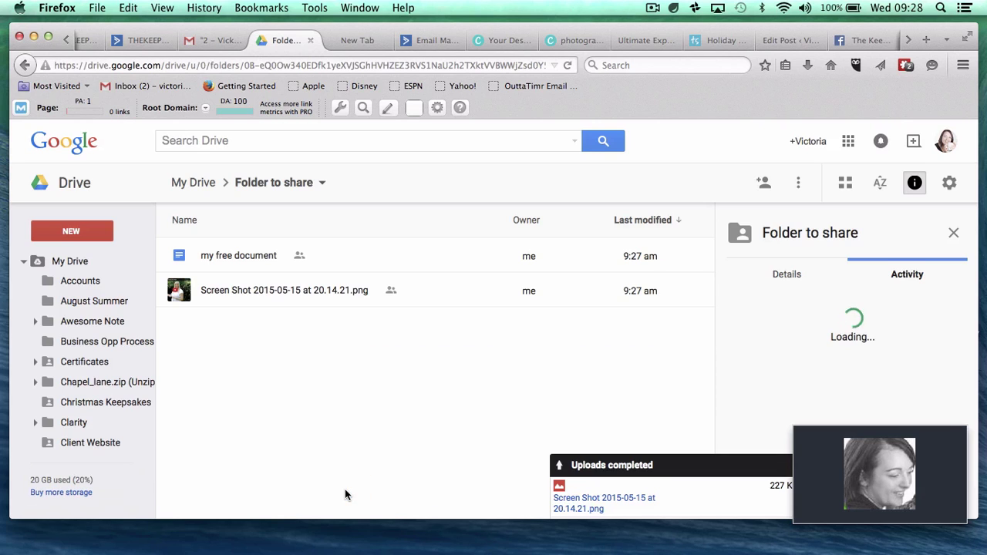
pyautogui.click(926, 40)
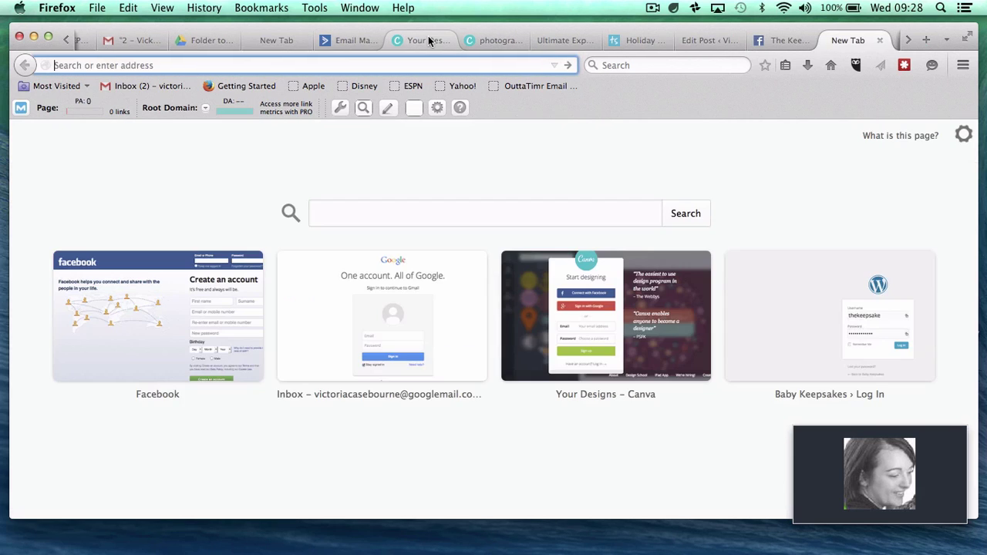
pyautogui.press('Return')
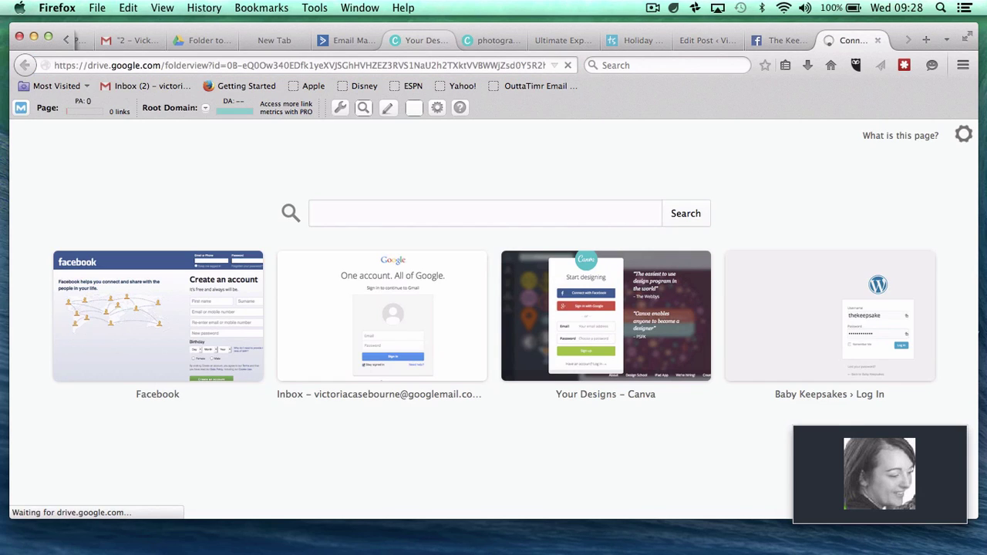